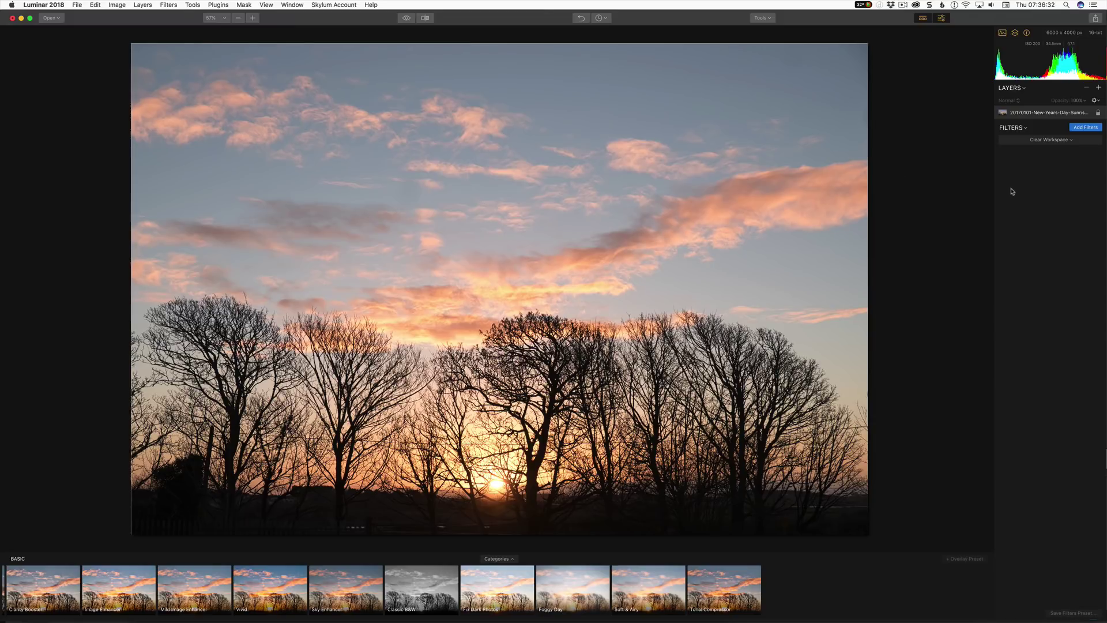
Step: Add the RAW Develop filter, set its profile to Adobe Standard, then choose Load Custom DCP Profile
click(1076, 128)
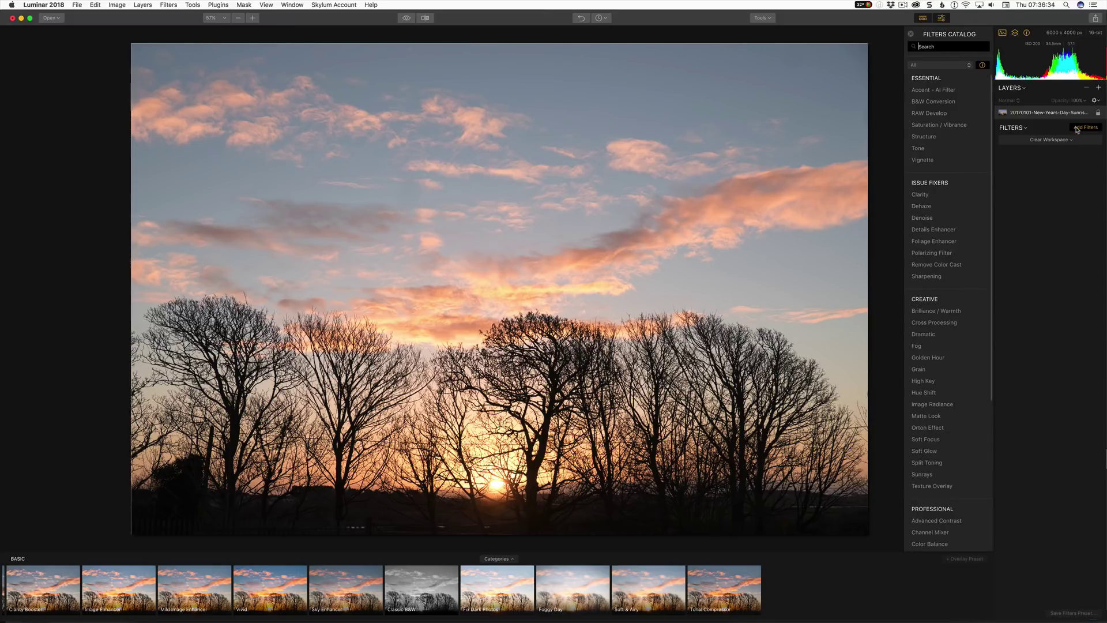
click(927, 115)
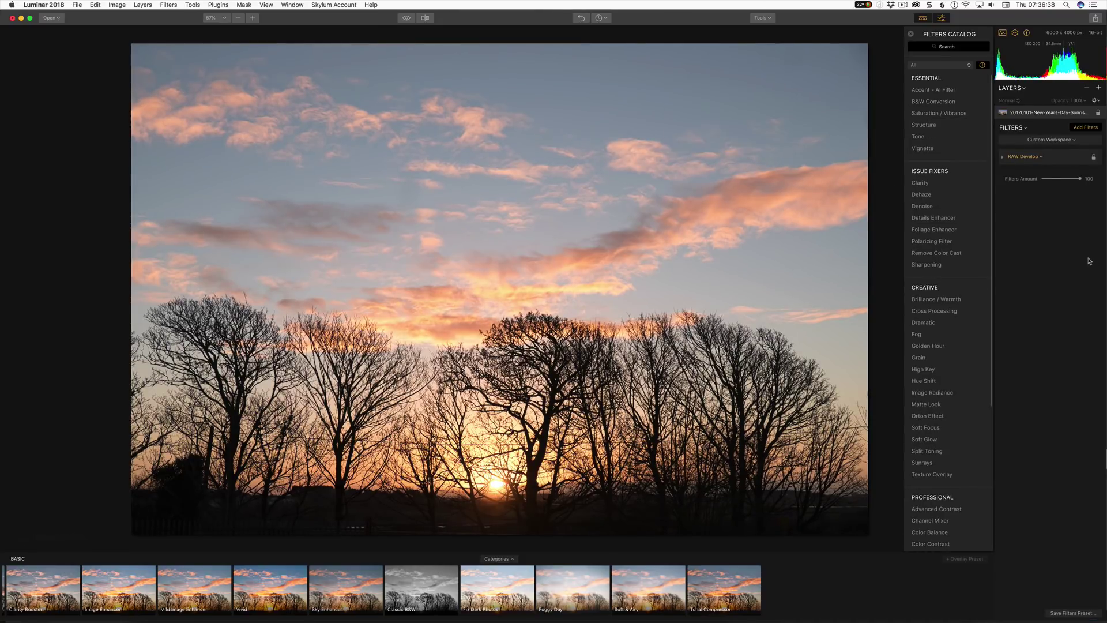
click(1003, 160)
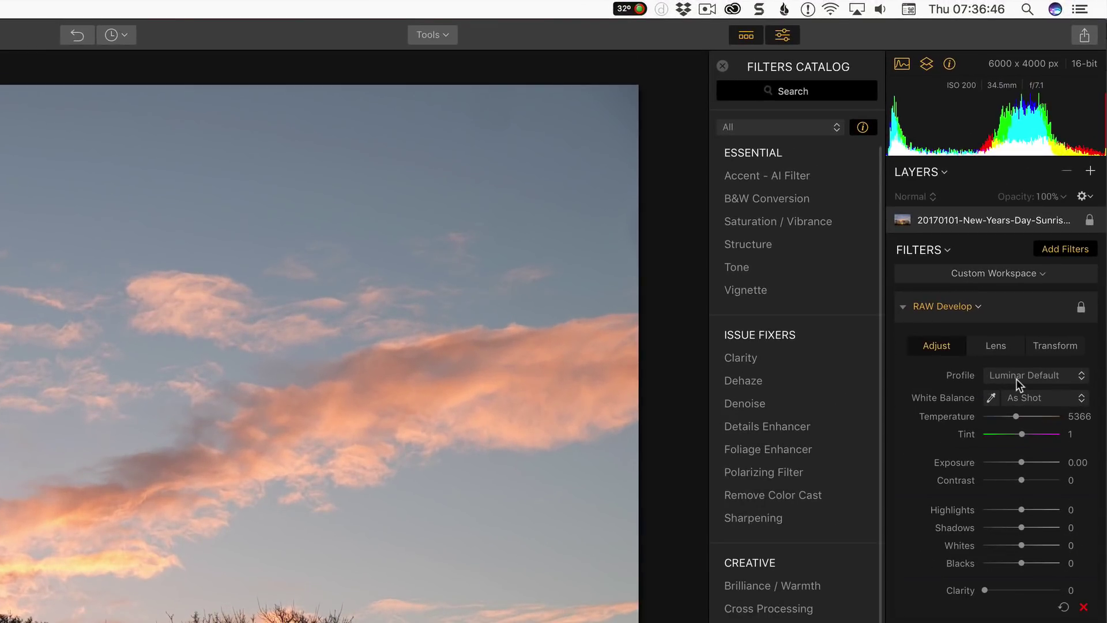
click(1016, 378)
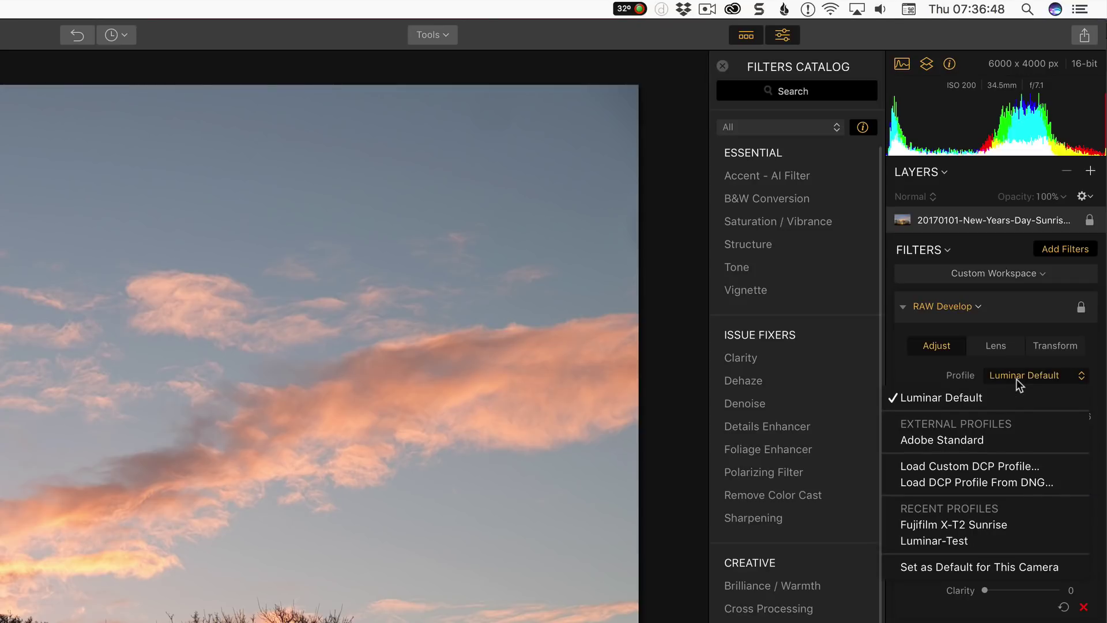
click(980, 440)
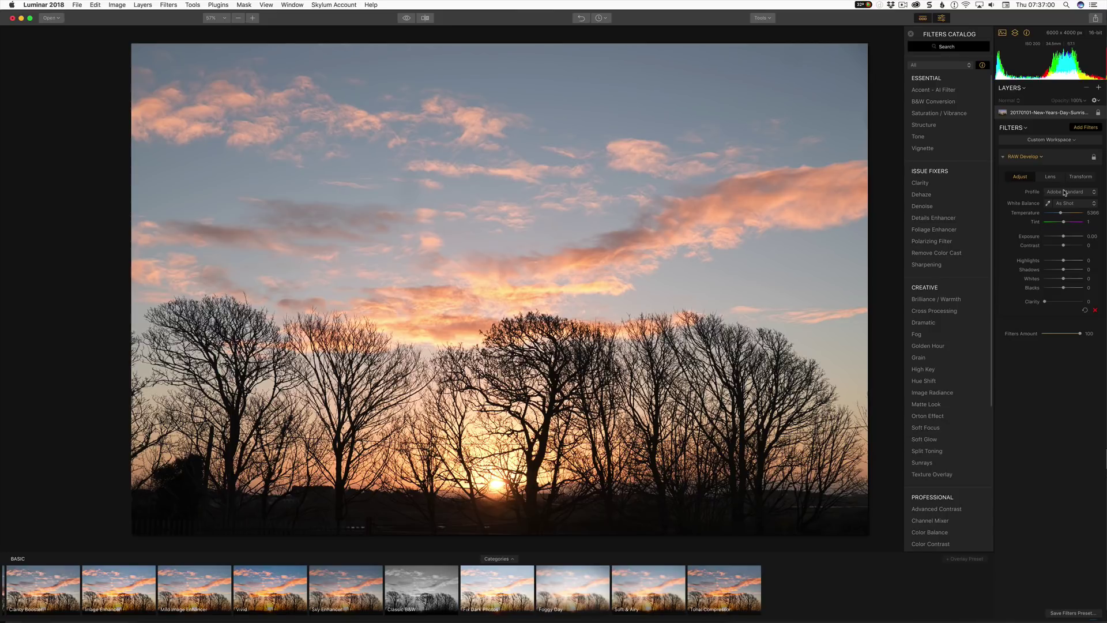
click(1064, 192)
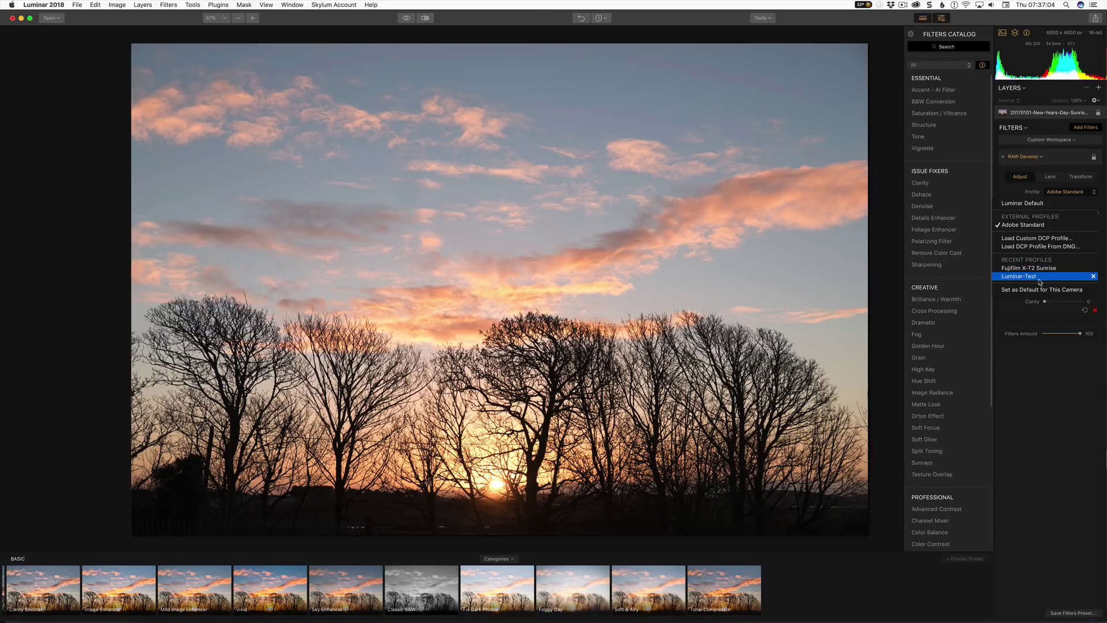
click(1032, 239)
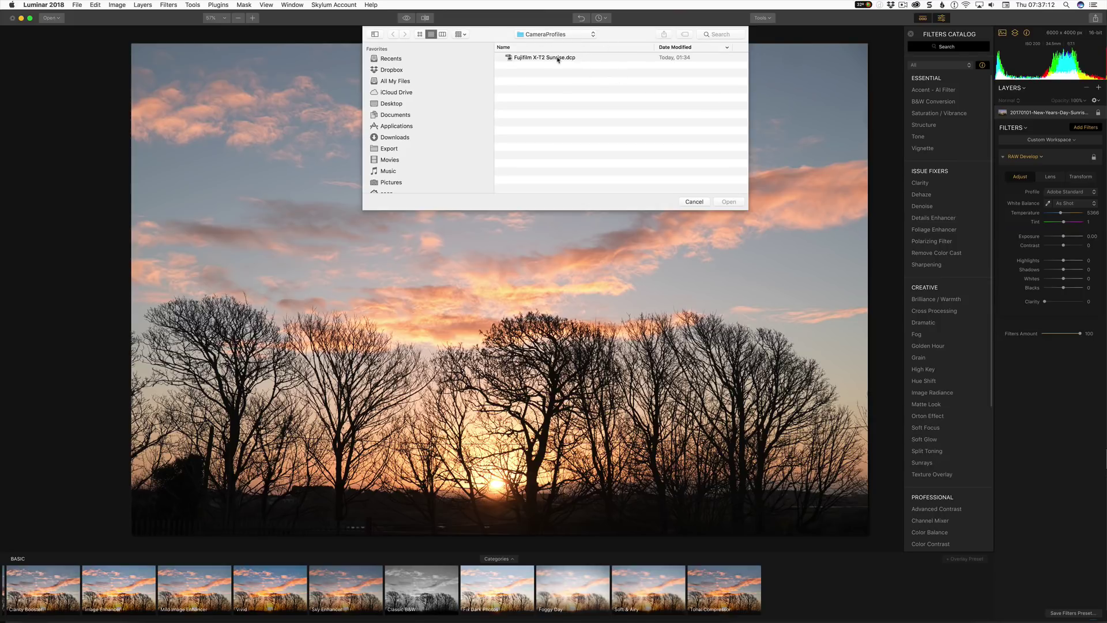
Step: In DNG Profile Editor, sample the lavender sky, shift its hue, saturation and lightness, and view the tone curve
key(super+Tab)
key(super+Tab)
key(super+Tab)
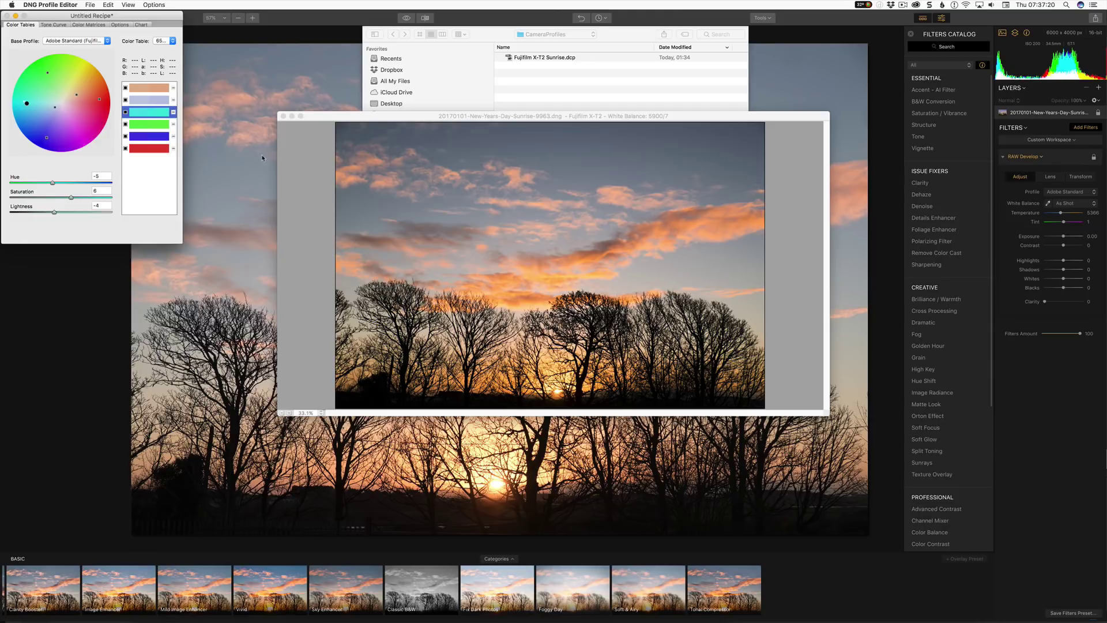
click(732, 142)
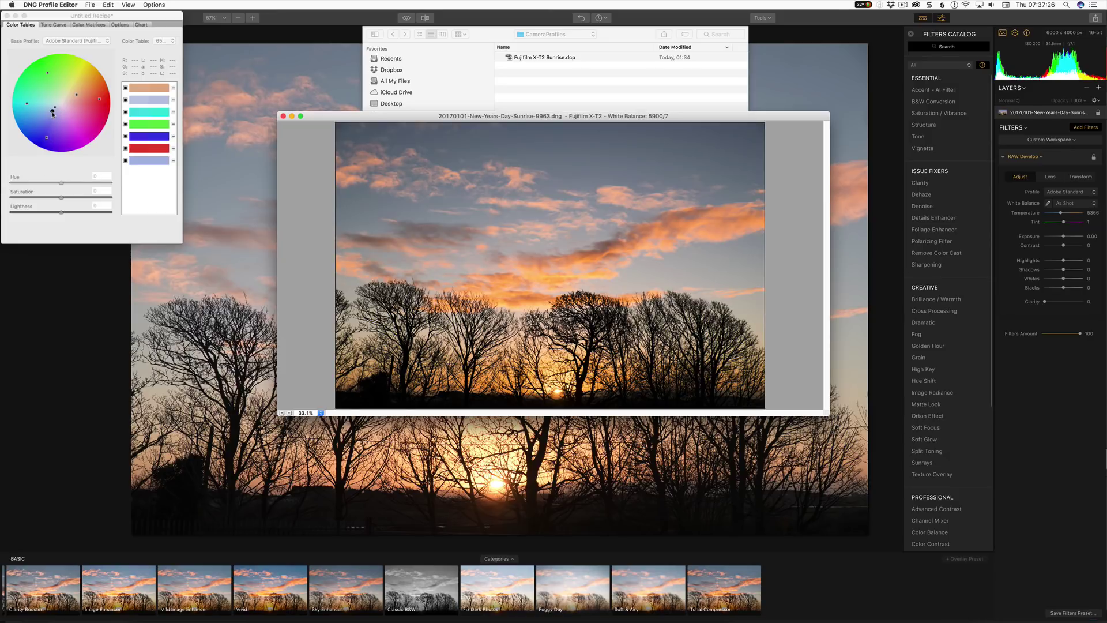
drag(53, 113, 79, 133)
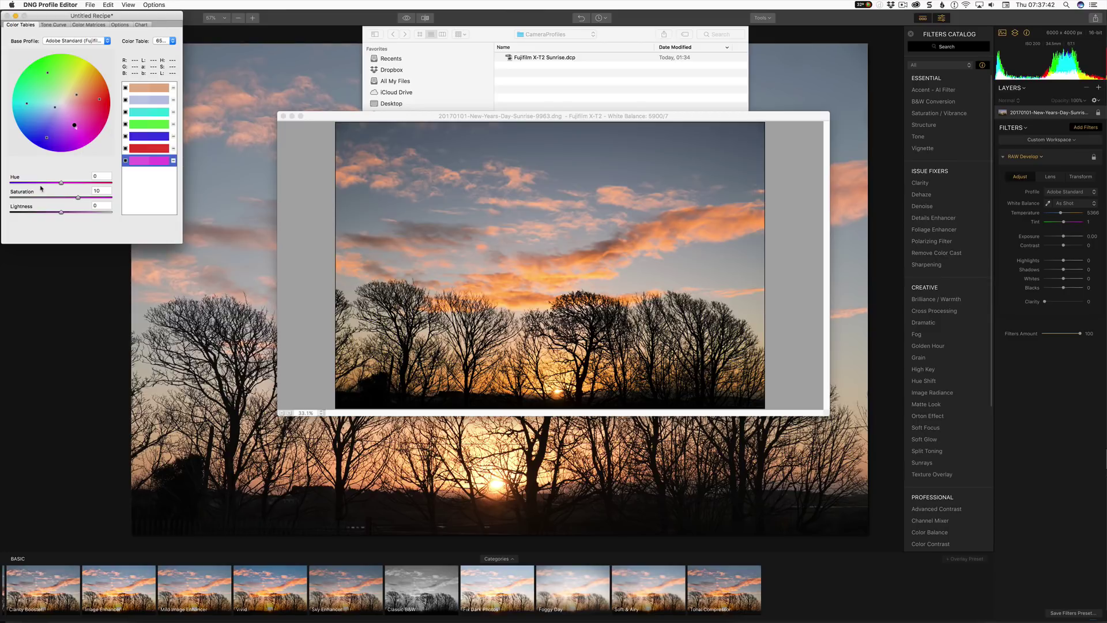
drag(61, 213, 59, 214)
click(54, 25)
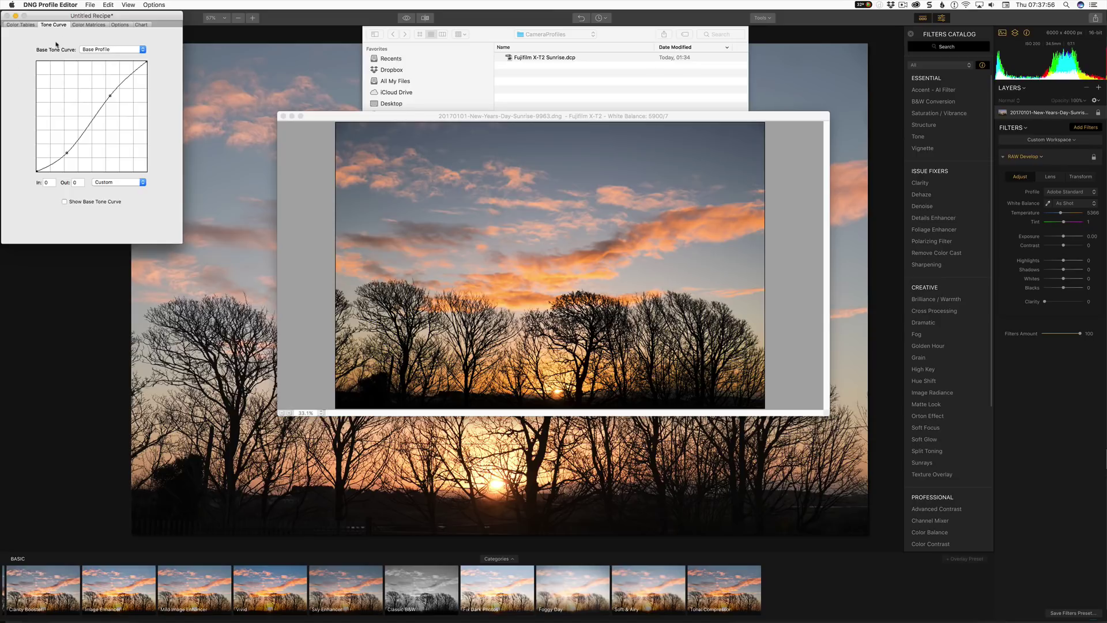
click(90, 4)
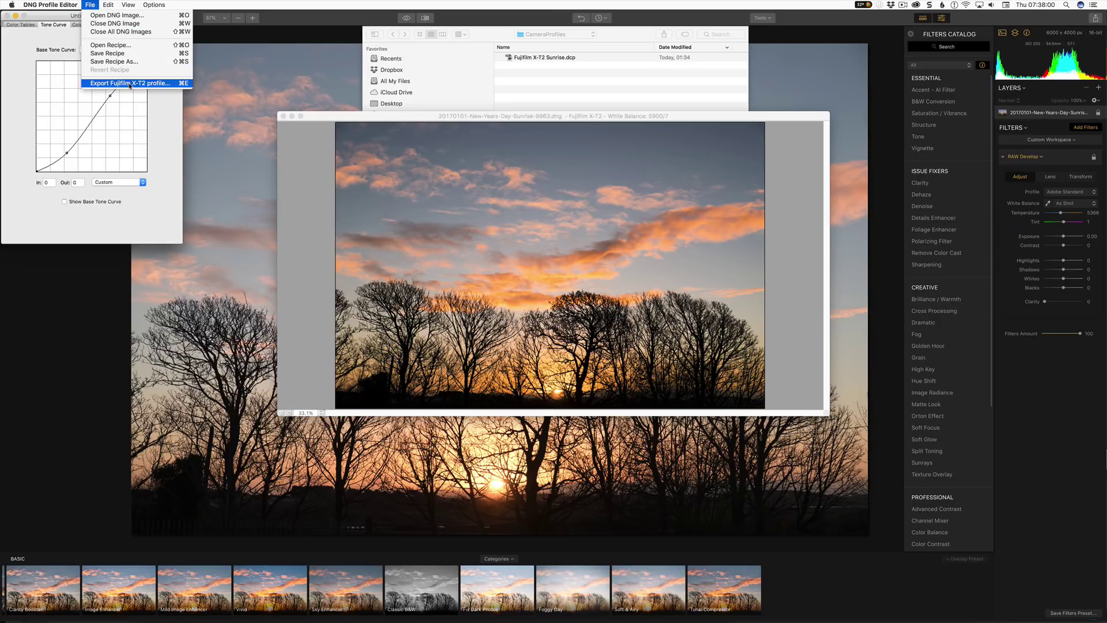
Step: Export the Fujifilm X-T2 profile as 'Fujifilm X-T2 Sunrise 2.dcp' and dismiss the confirmation
click(129, 86)
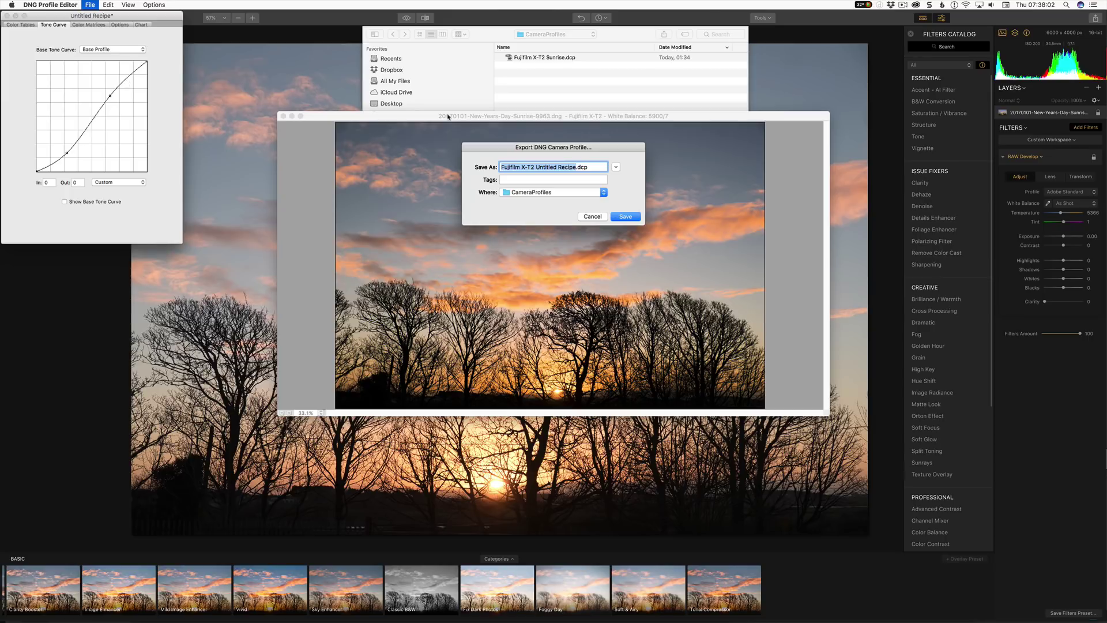
click(557, 166)
drag(535, 167, 578, 167)
text(Sunr)
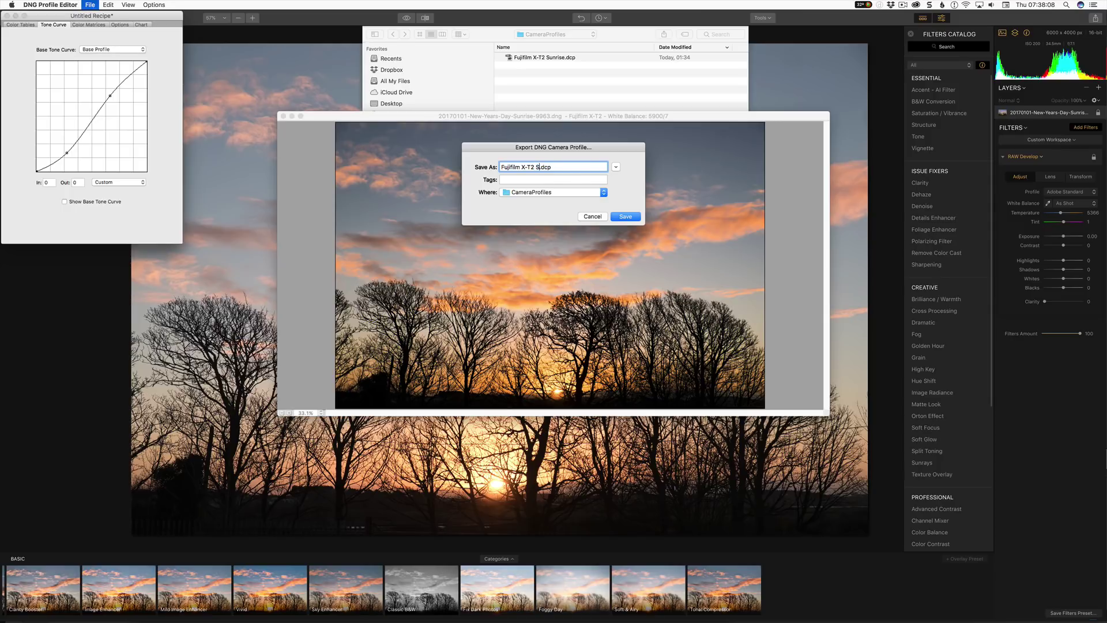
text(ise 2)
key(Return)
click(620, 238)
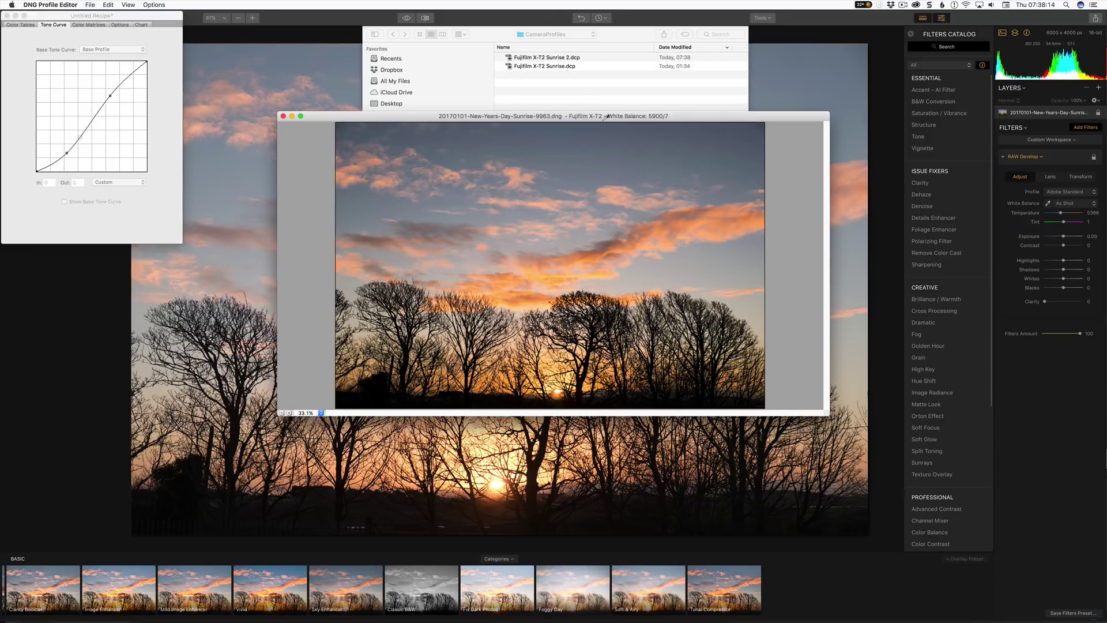
Step: Back in Luminar, load Fujifilm X-T2 Sunrise 2.dcp as the RAW Develop profile
click(520, 84)
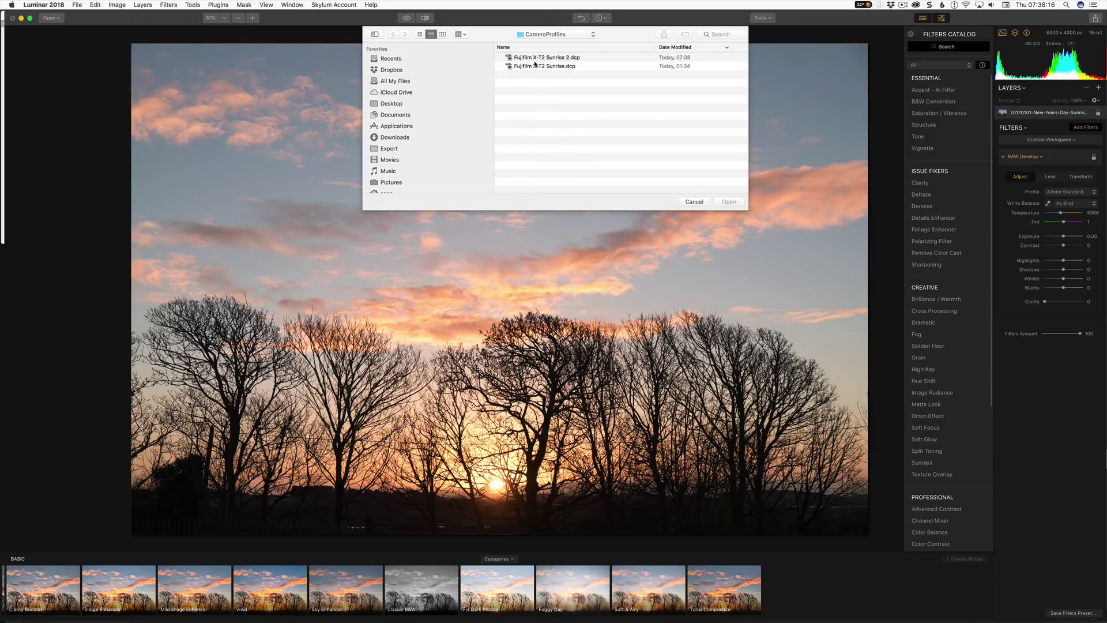
click(537, 58)
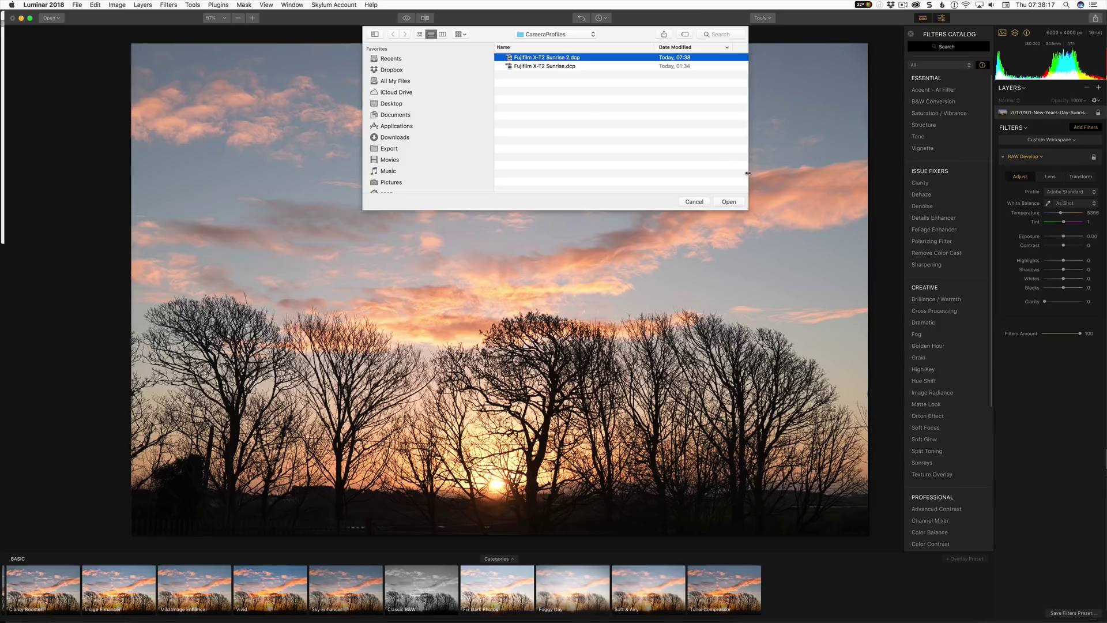
click(728, 201)
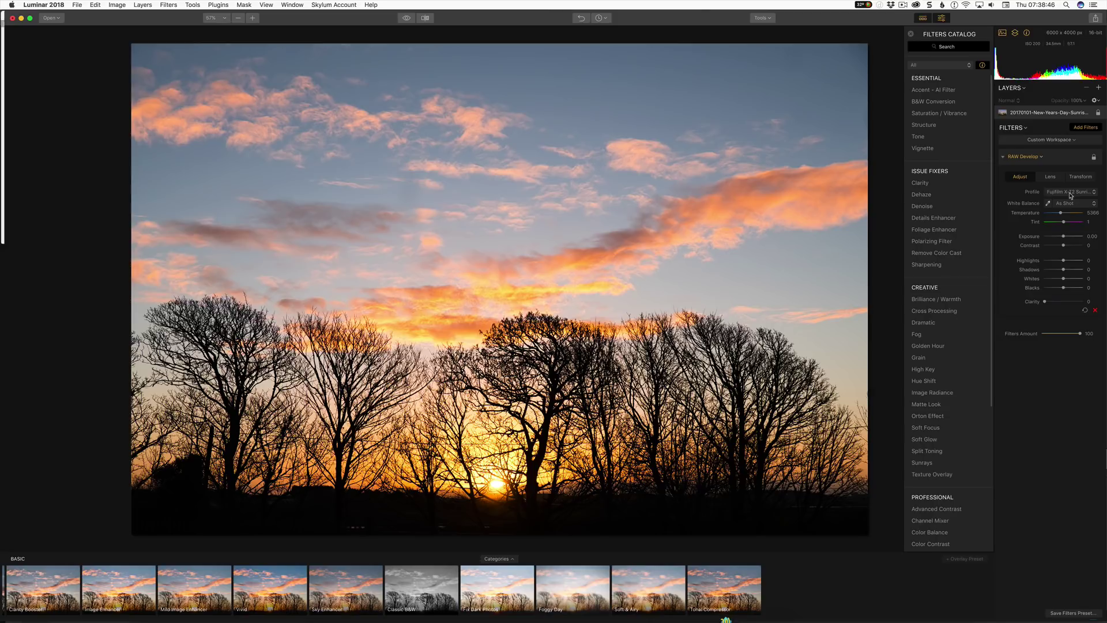
Step: Load the DCP profile from Luminar-Test.dng, dismiss the duplicate warning, and apply the Luminar-Test profile
click(1070, 193)
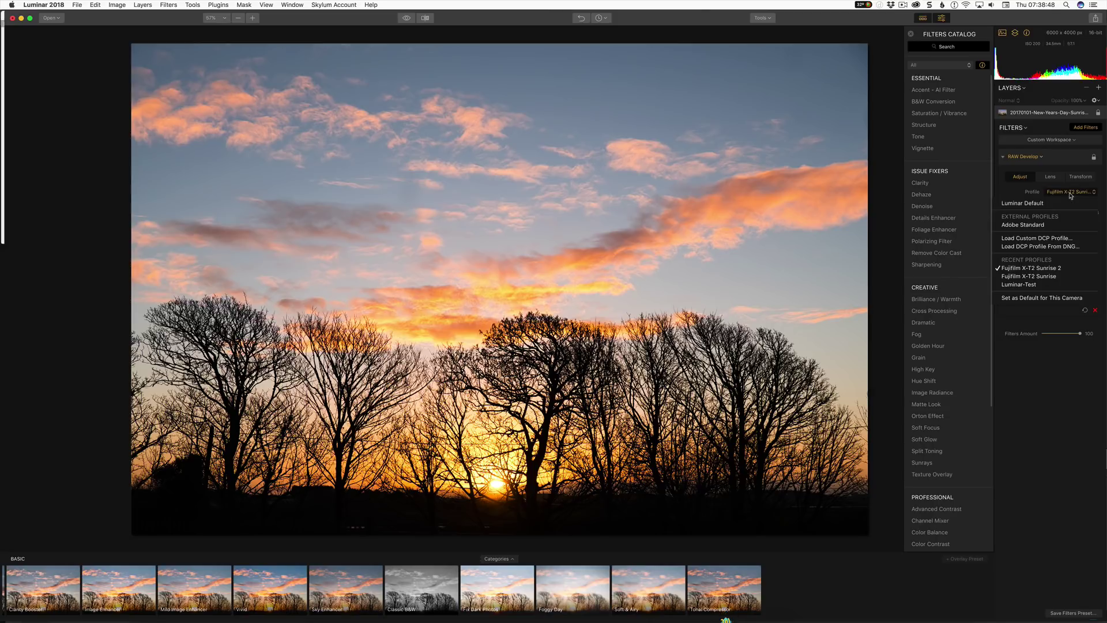
click(1061, 248)
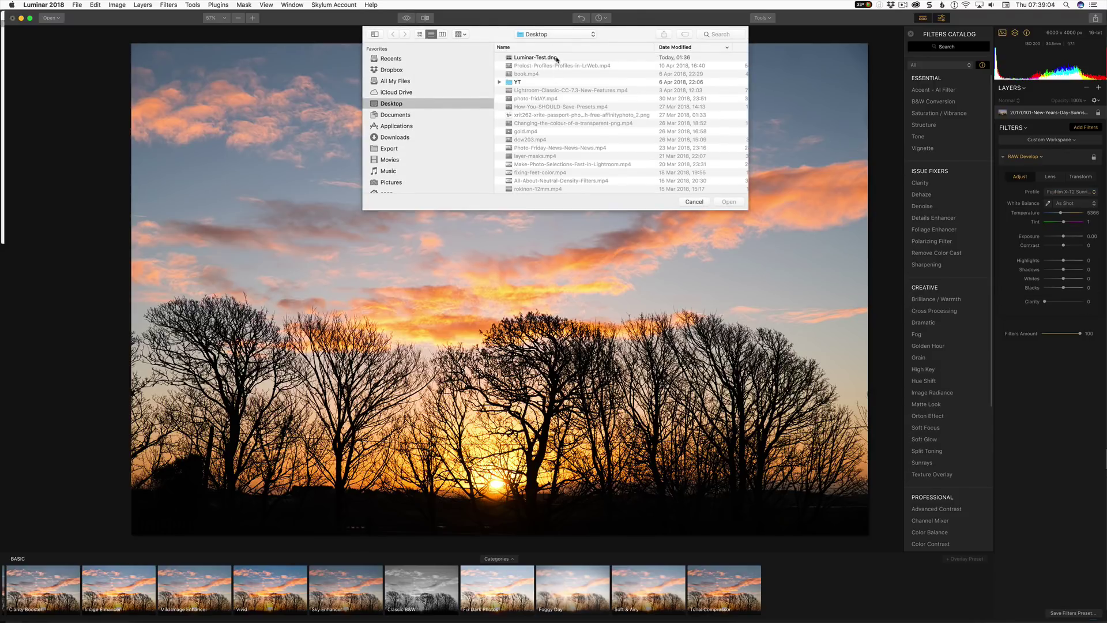
click(557, 58)
click(728, 202)
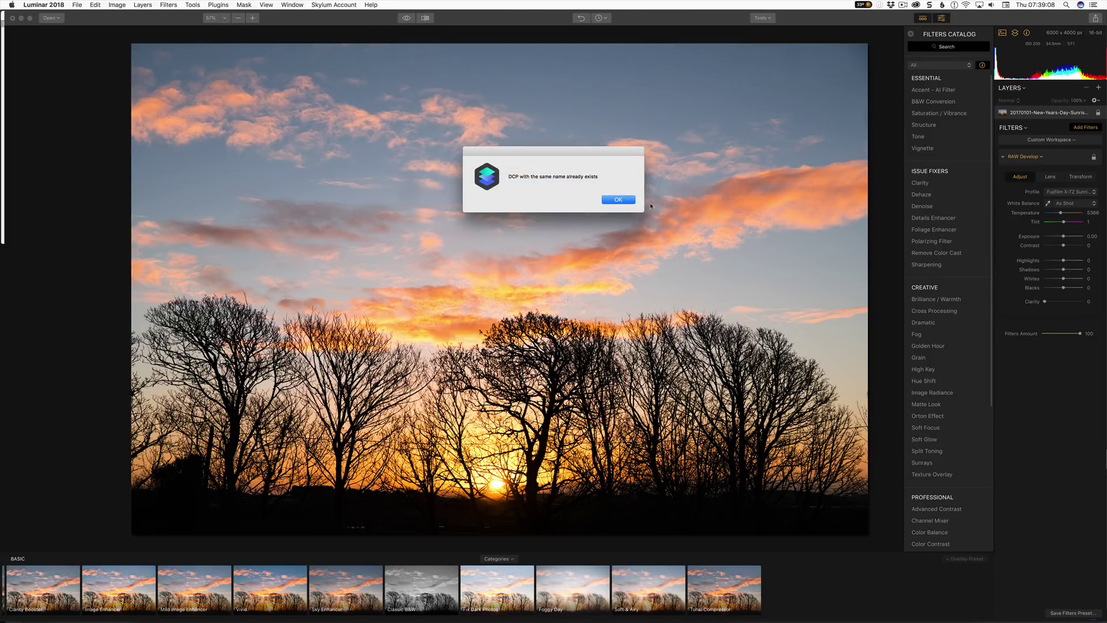
click(620, 200)
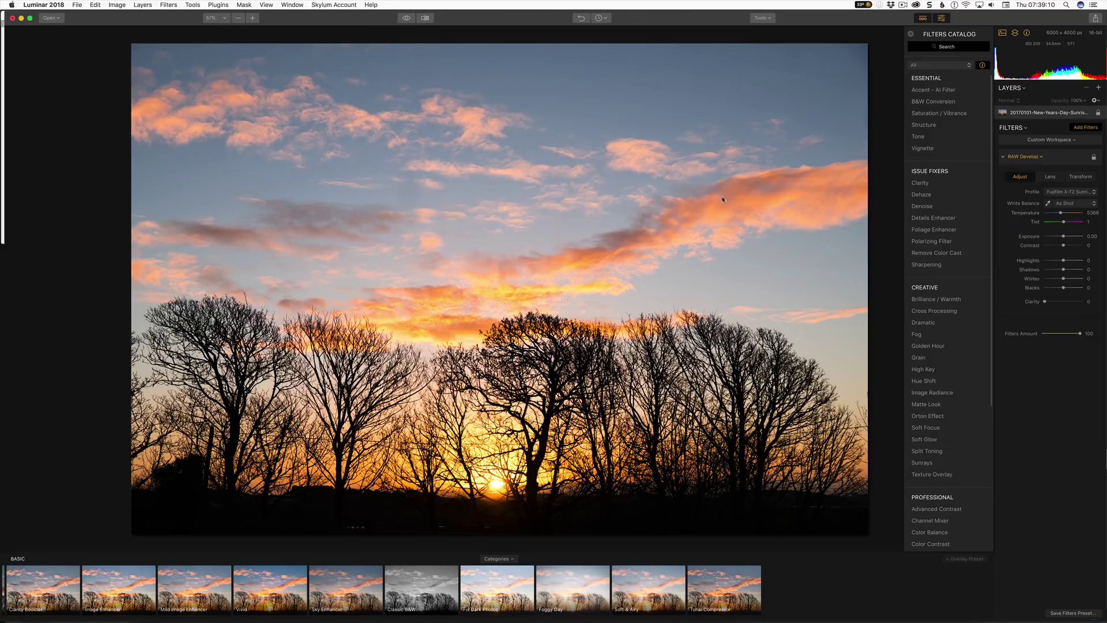
click(1061, 194)
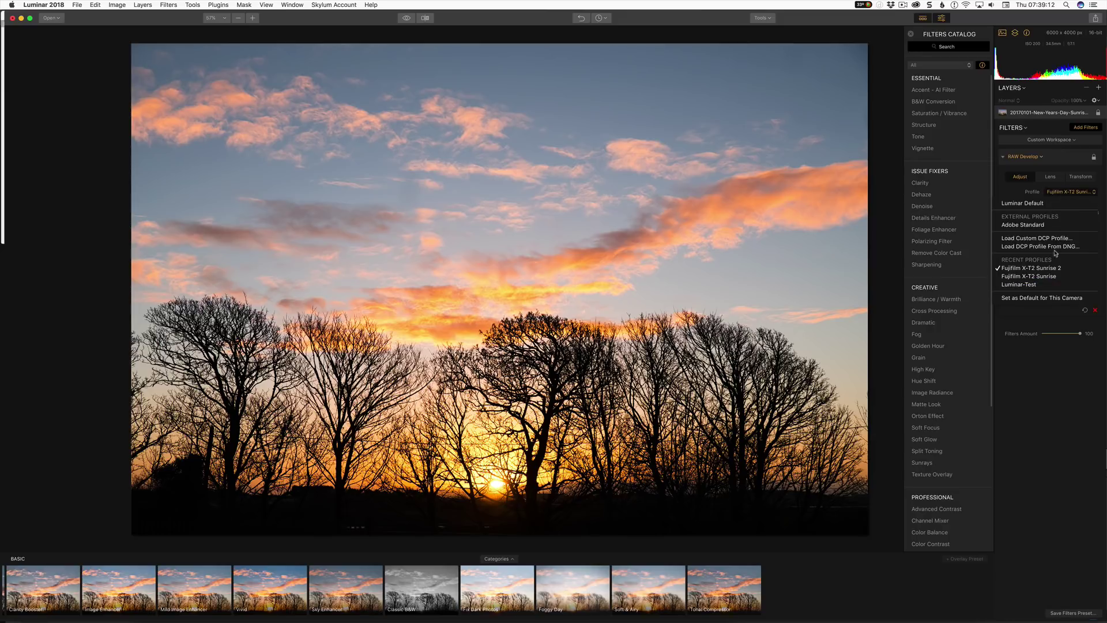
click(1046, 284)
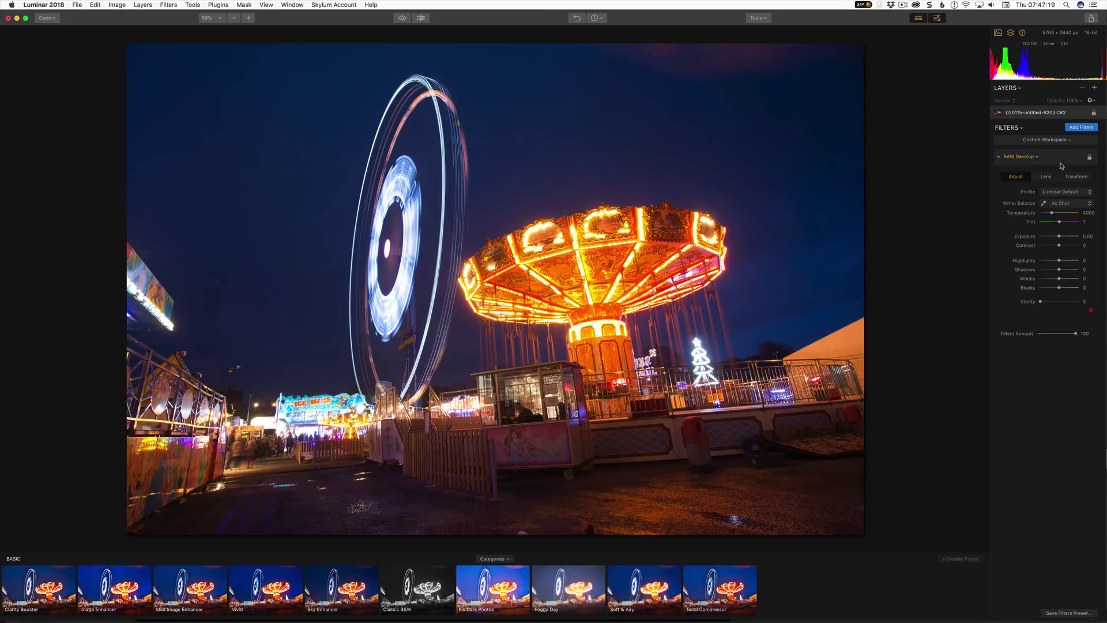
Step: Try Camera Landscape on the fairground photo, revert to Luminar Default, and show the Lens corrections
click(1063, 195)
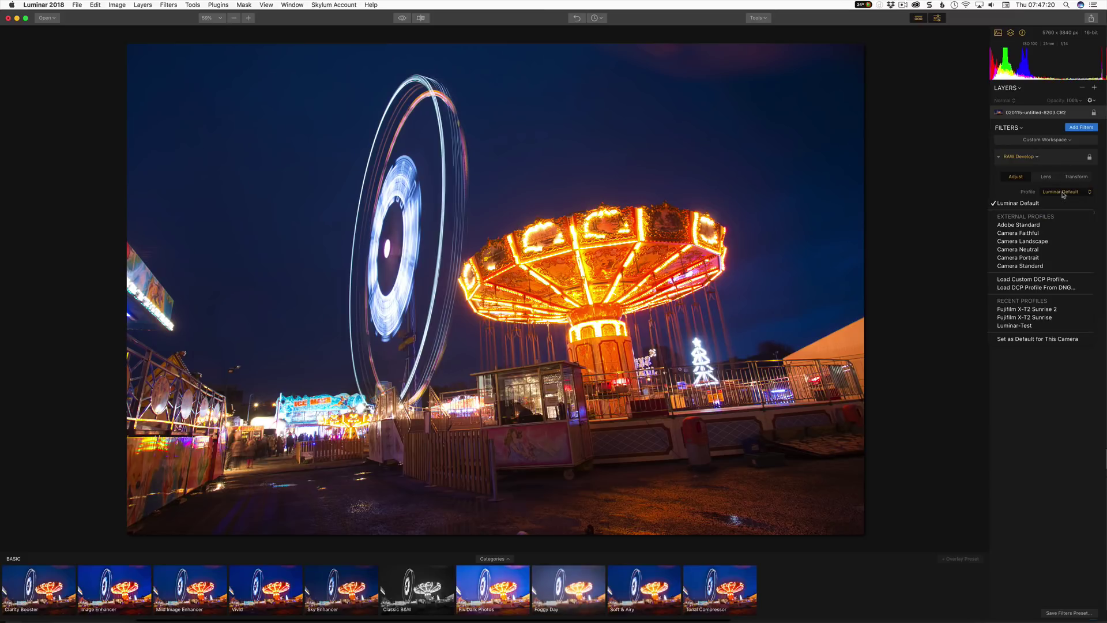
click(1051, 242)
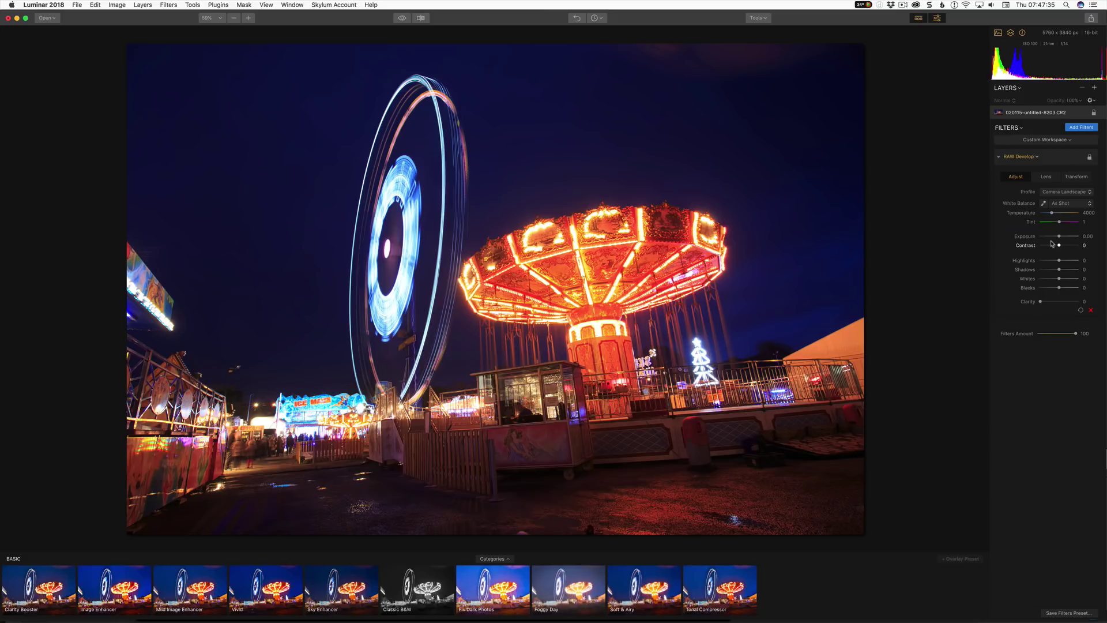
click(1056, 192)
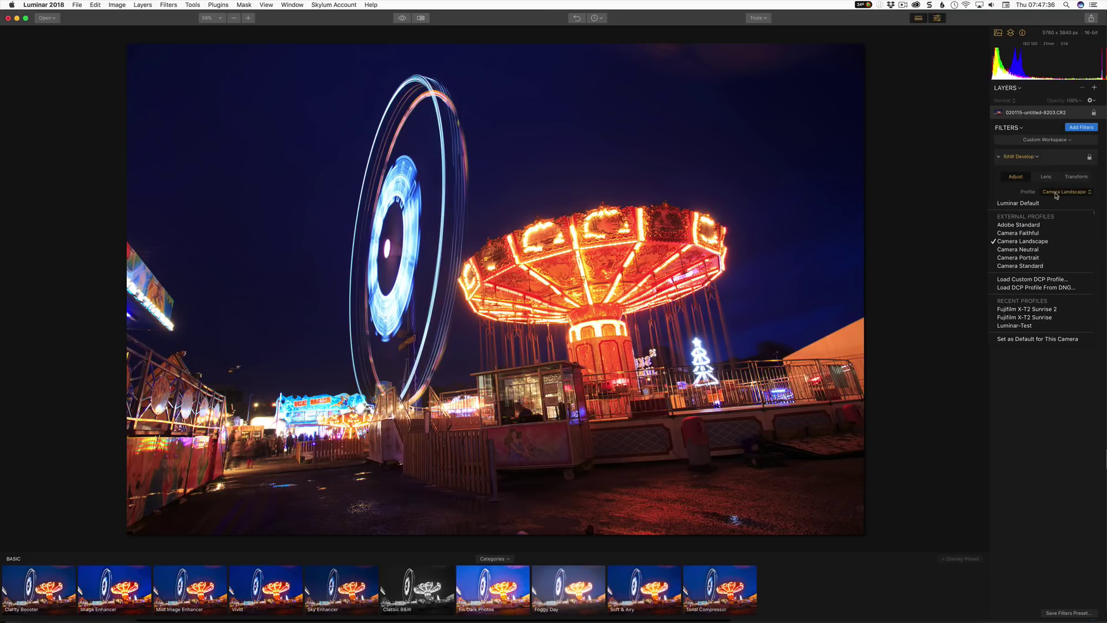
click(1025, 204)
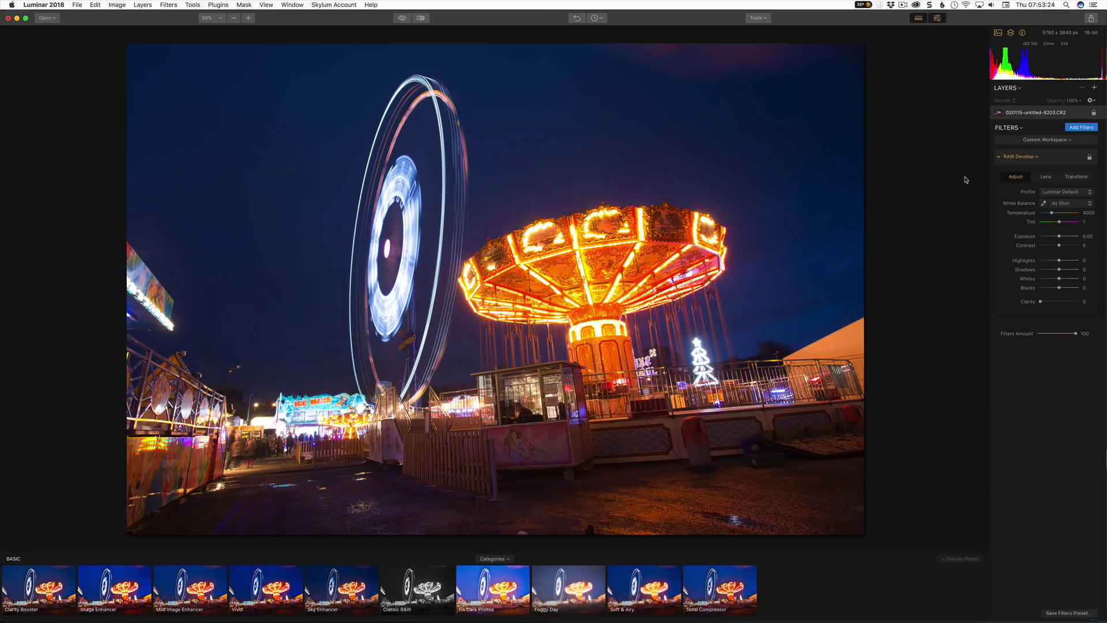
click(1048, 178)
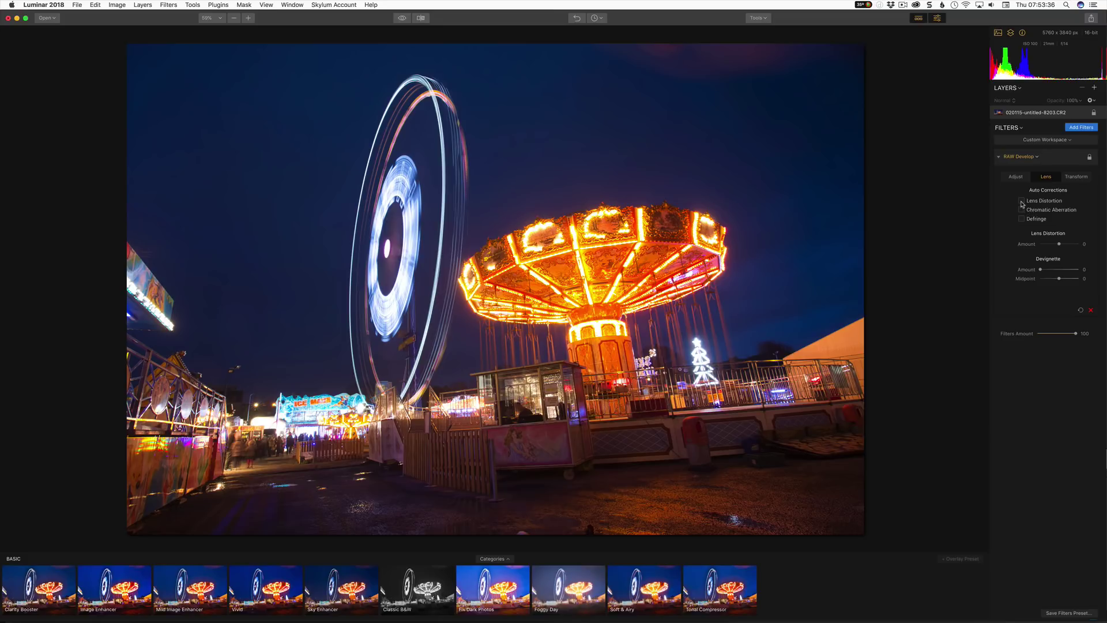
Step: Enable Lens Distortion (toggled off and on to compare), Chromatic Aberration and Defringe, then display the grid
click(1021, 200)
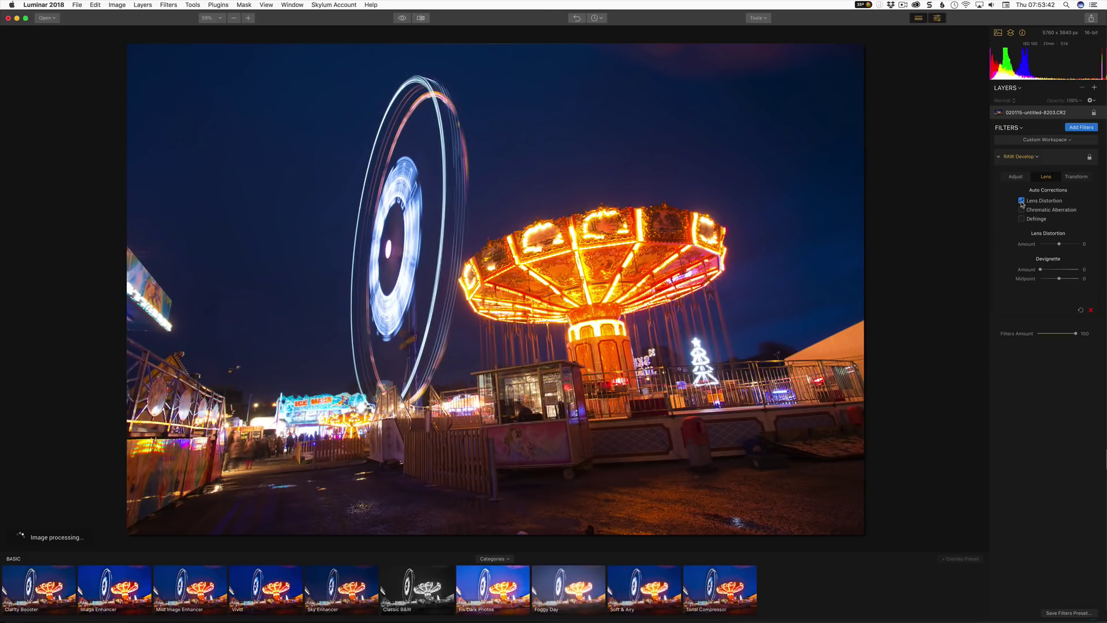
click(1022, 201)
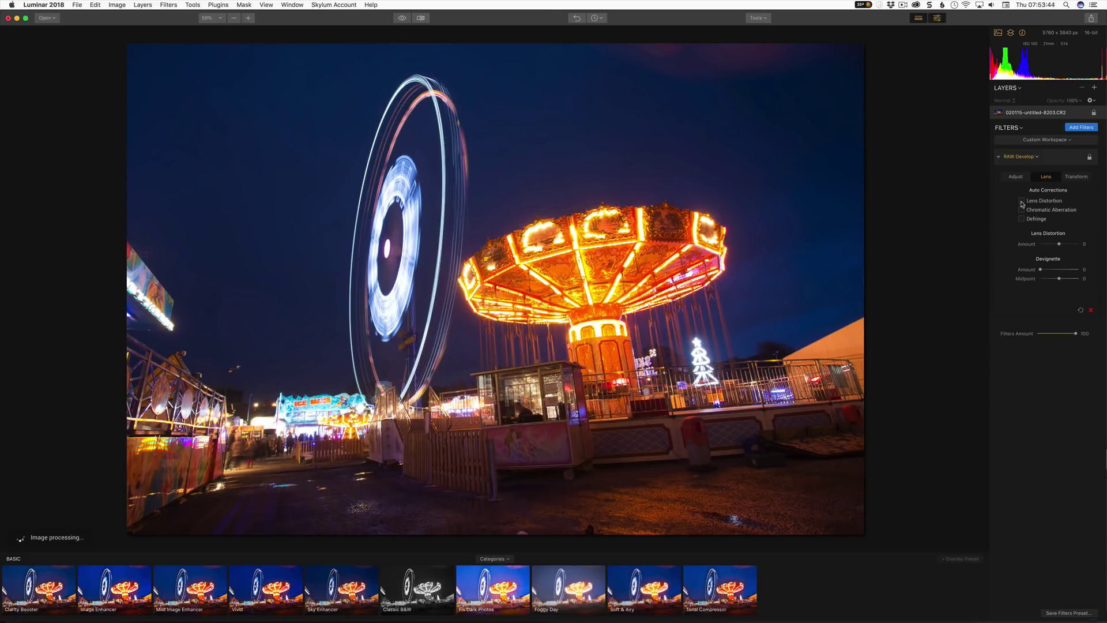
click(1021, 201)
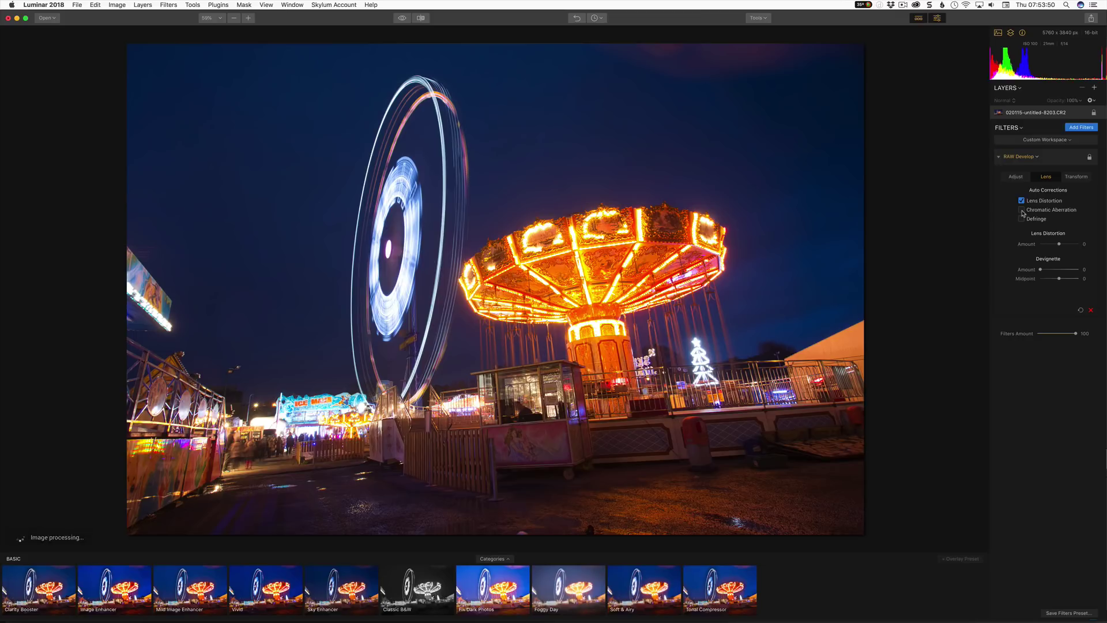
click(1021, 209)
click(1022, 219)
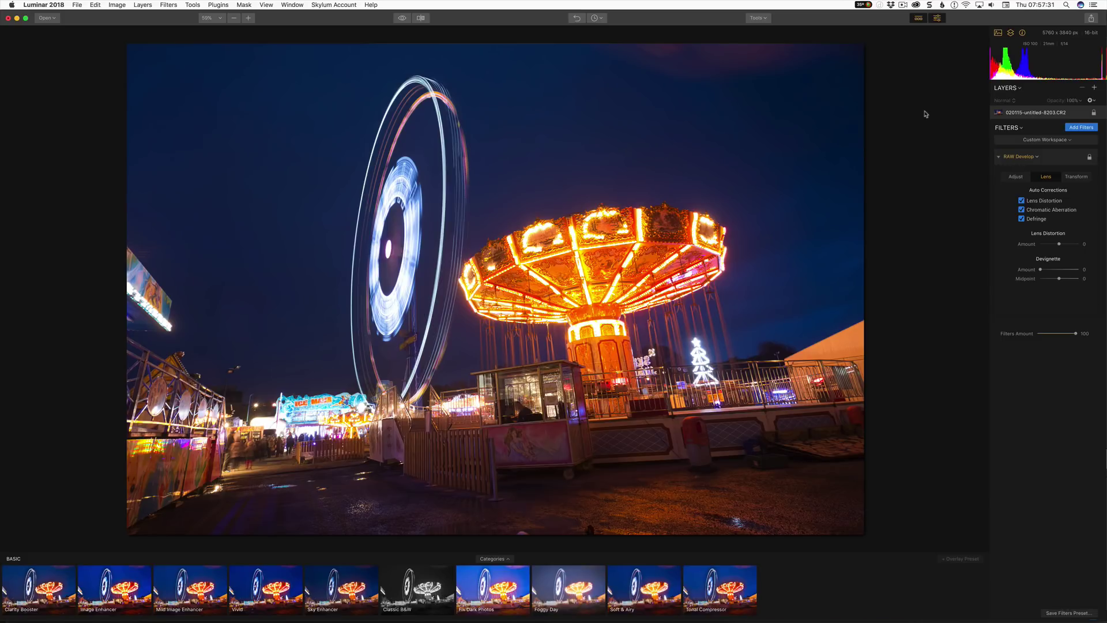
click(1058, 244)
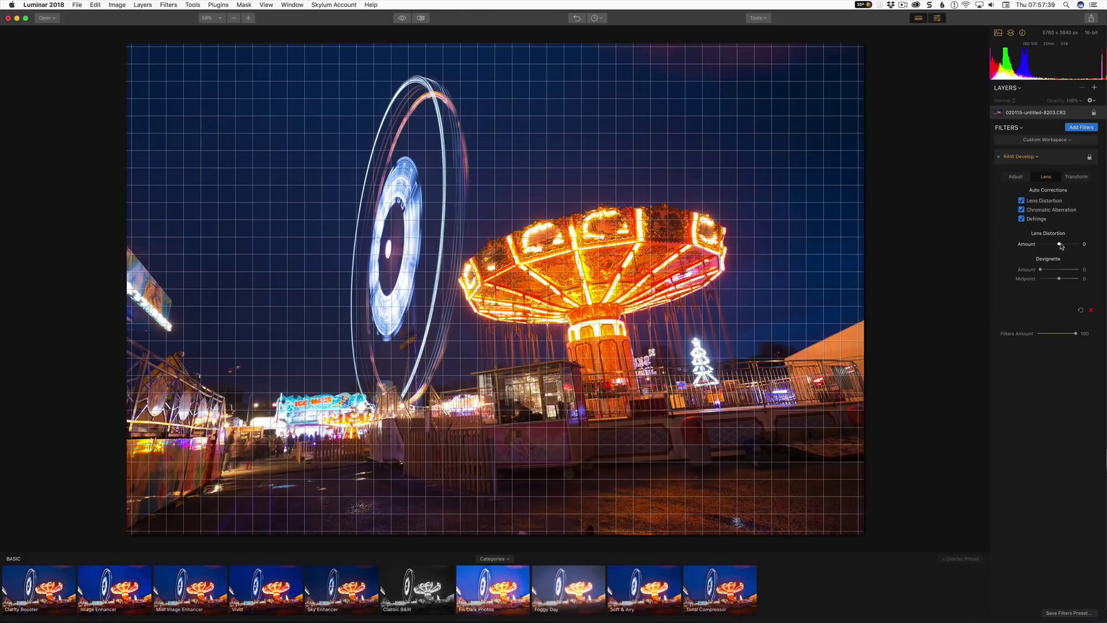
drag(1060, 246, 1056, 246)
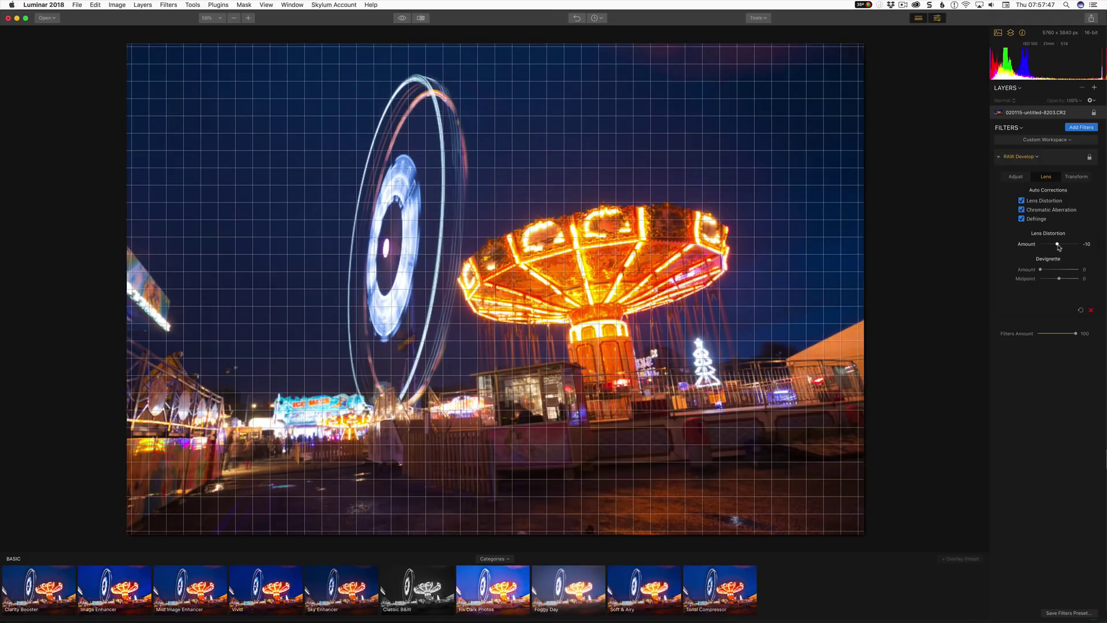
double_click(1031, 246)
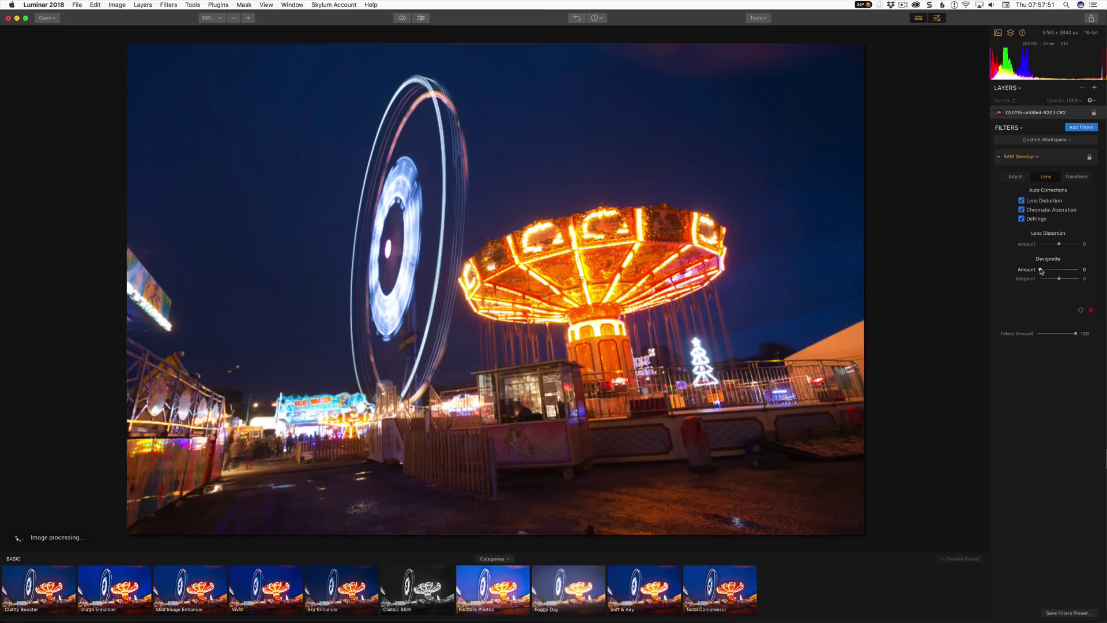
drag(1040, 270, 1063, 271)
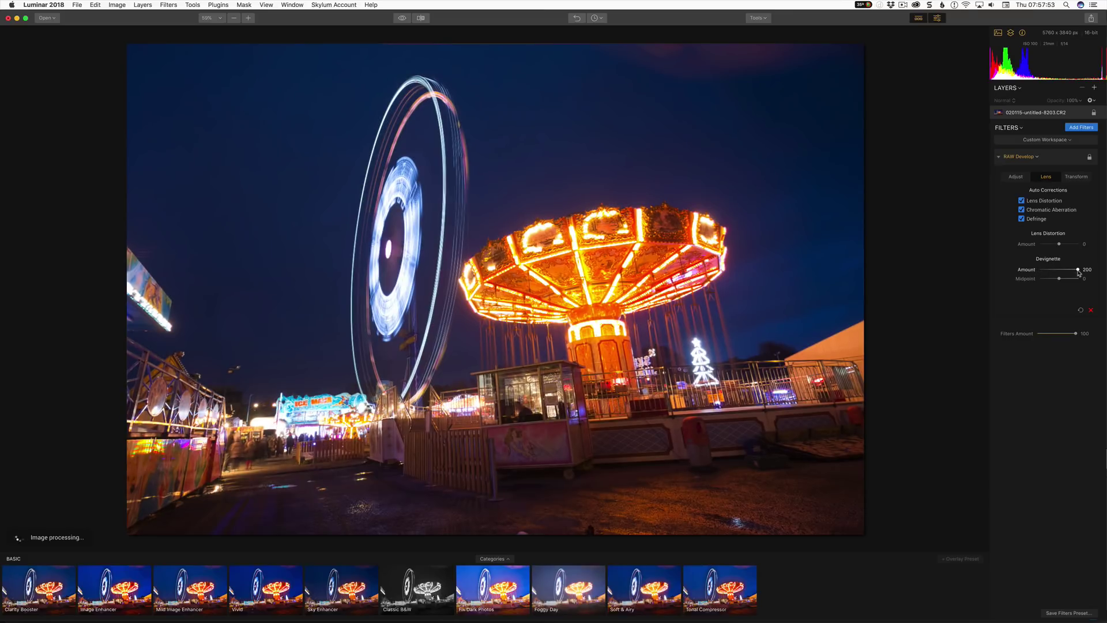
mouse_move(1058, 279)
mouse_down()
mouse_move(1037, 280)
mouse_move(1077, 279)
mouse_up()
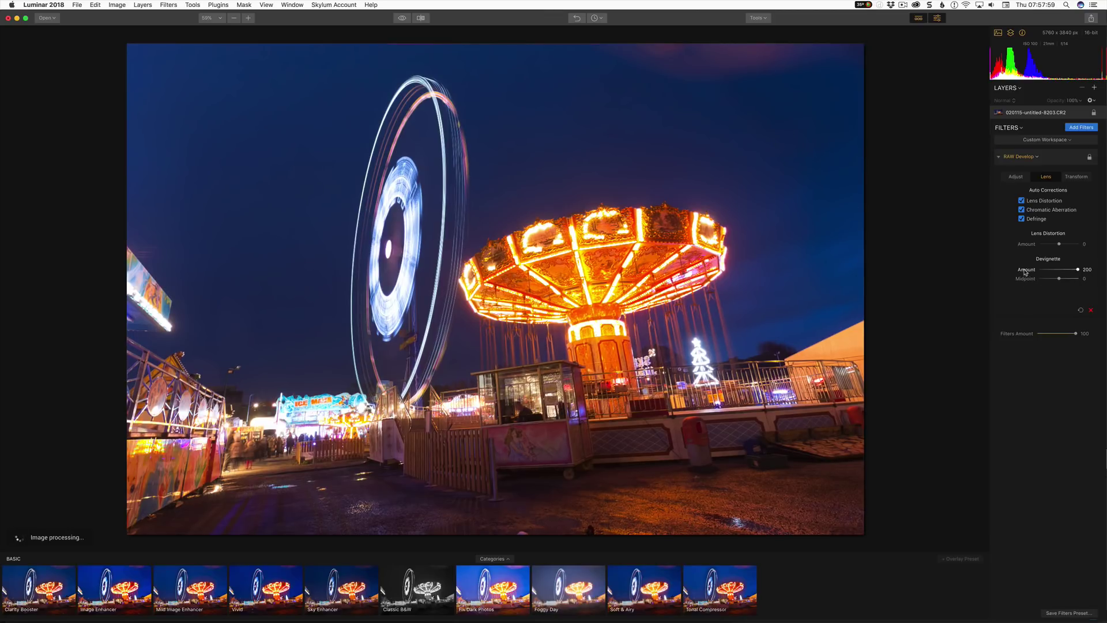